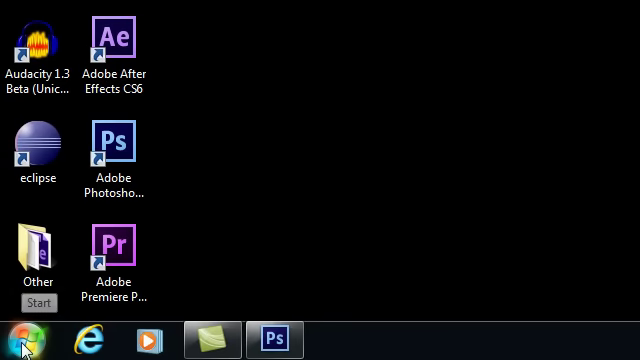
Open the Start menu and focus its search box to find Device Manager
click(28, 345)
click(96, 290)
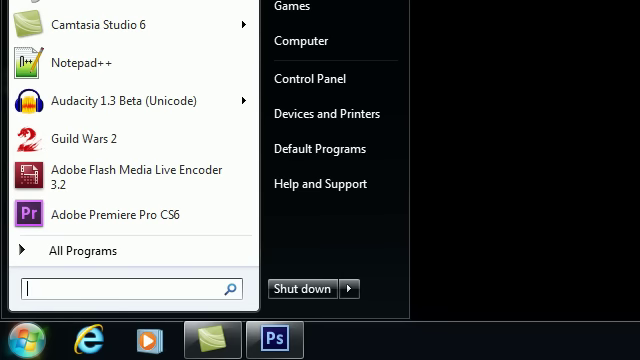
text(dev)
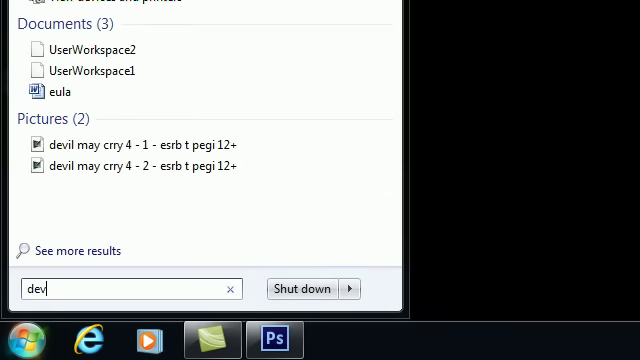
text(mgmt.)
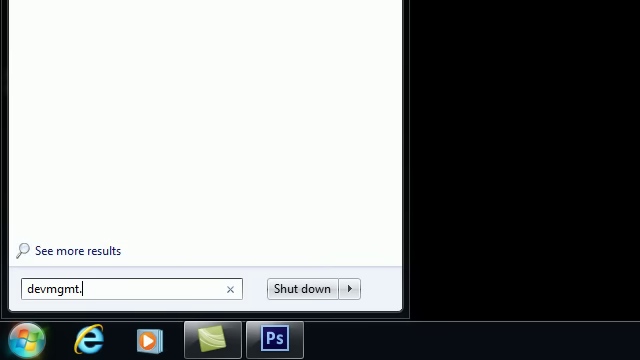
text(msc)
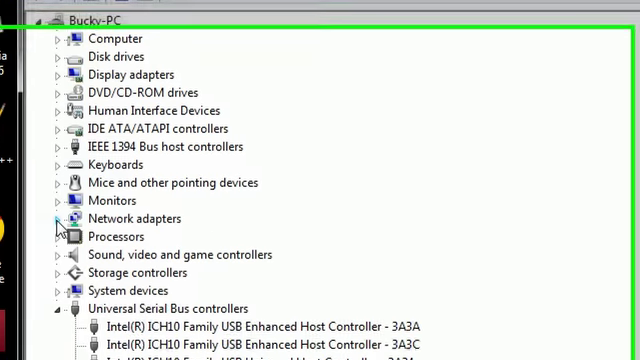
Expand Network adapters and select the Realtek PCIe GBE Family Controller
click(34, 284)
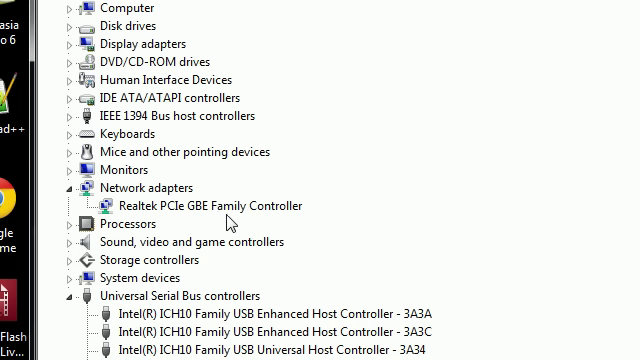
click(210, 208)
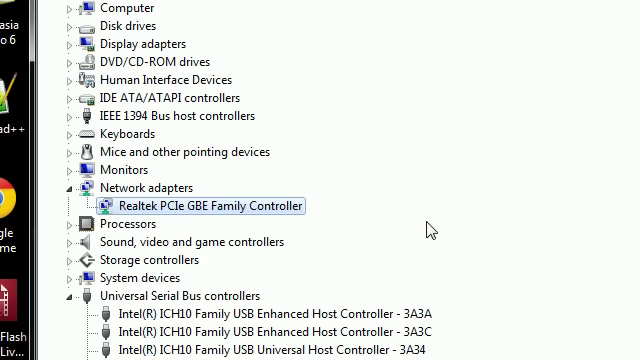